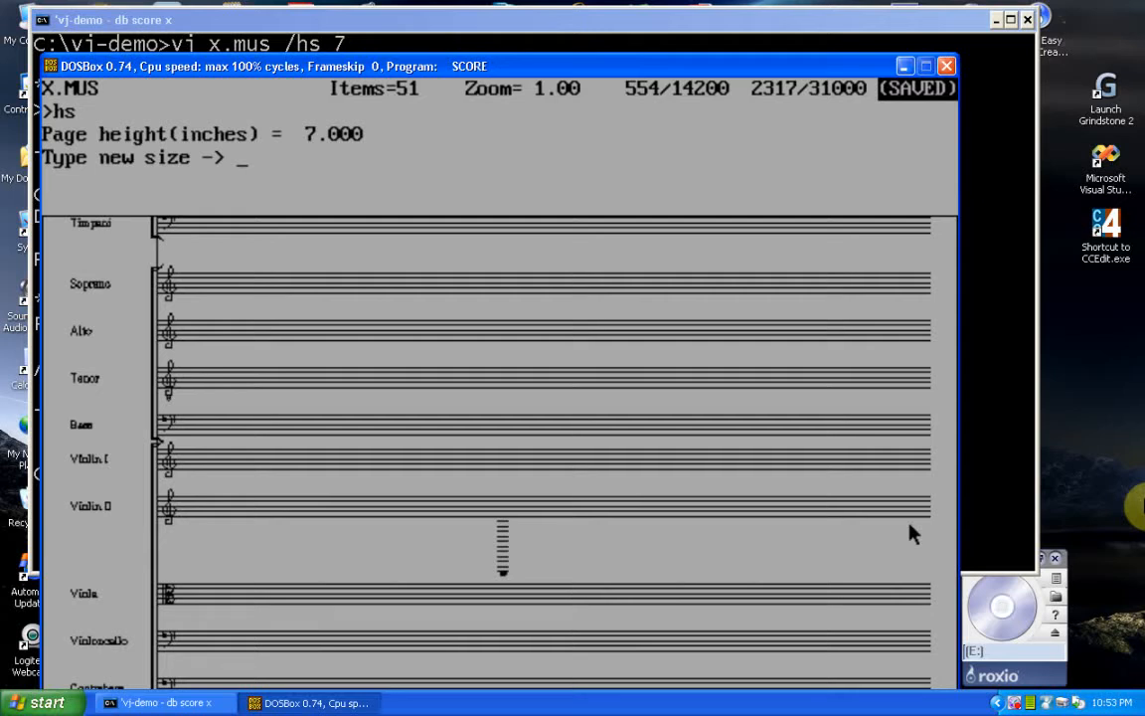
- Alter all code 8 staff items on every staff (99 0 0 8) by setting parameter 14 to 0
{"action": "type", "text": "a"}
{"action": "key", "text": "BackSpace"}
{"action": "key", "text": "Return"}
{"action": "type", "text": "a"}
{"action": "key", "text": "Return"}
{"action": "type", "text": "99 0 0 8"}
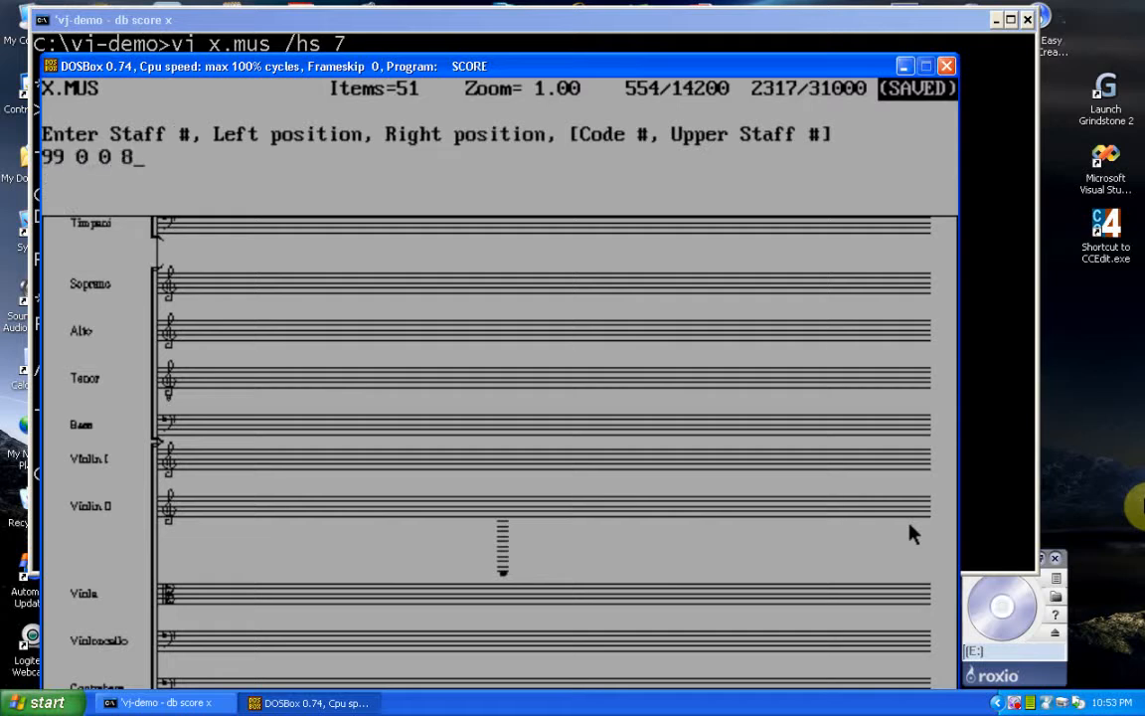
{"action": "key", "text": "Return"}
{"action": "type", "text": "14 0"}
{"action": "key", "text": "Return"}
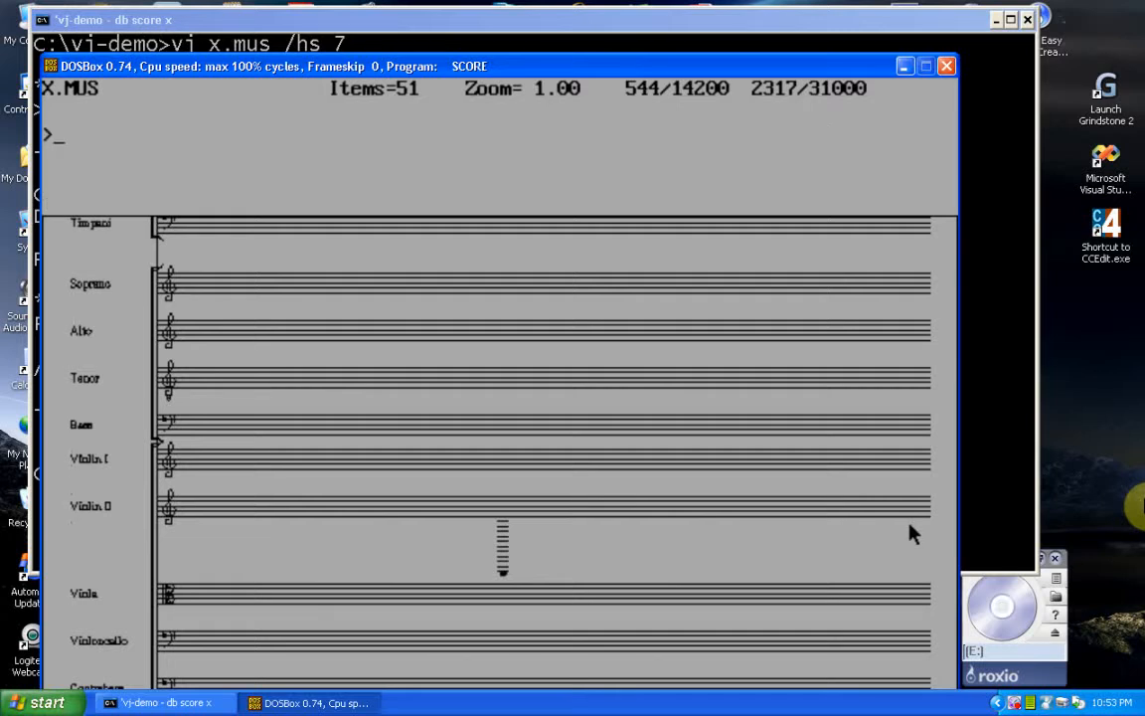
- Delete the code 1 note between the Violin II and Viola staves using the selection 99 0 0 1
{"action": "key", "text": "Down"}
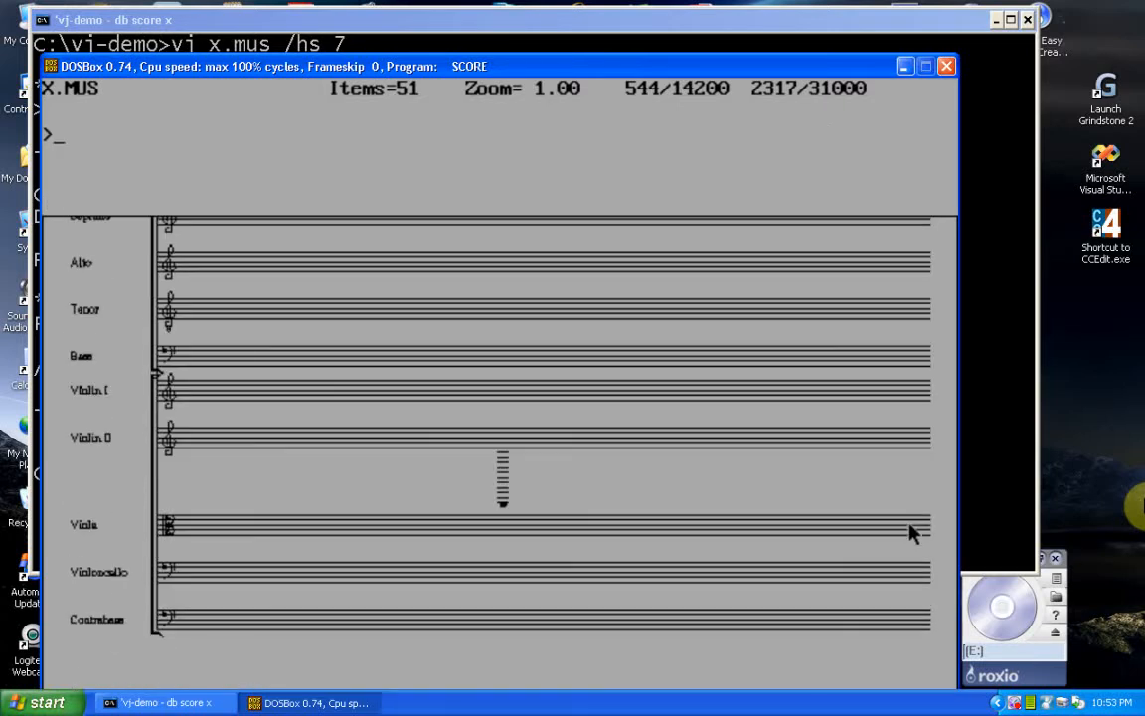
{"action": "type", "text": "de"}
{"action": "key", "text": "Return"}
{"action": "type", "text": "99 0 0 1"}
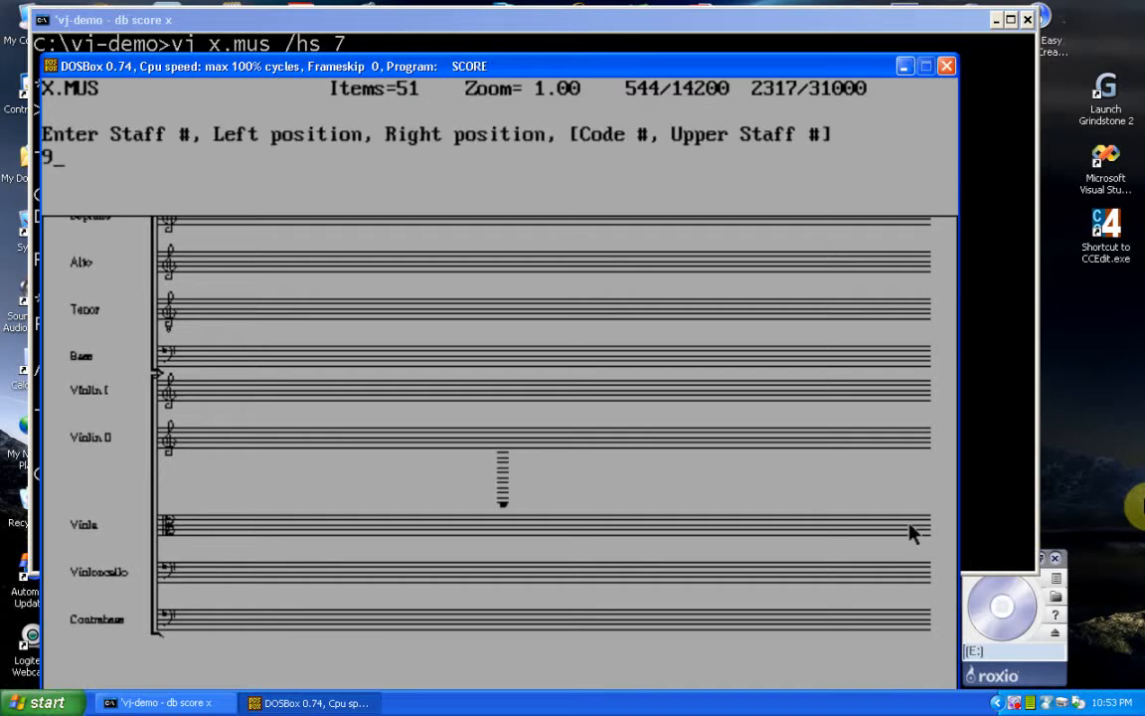
{"action": "key", "text": "Return"}
{"action": "key", "text": "Return"}
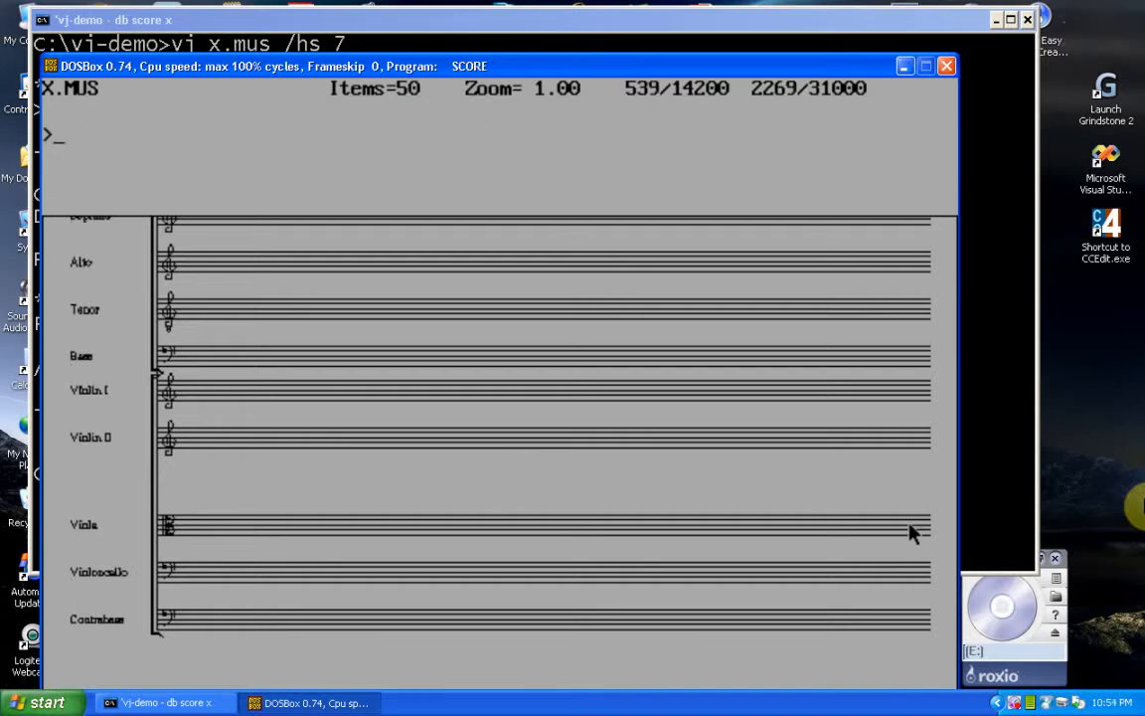
- Run the VJ vertical justification with the default minimum spacing and default staff range
{"action": "type", "text": "vj"}
{"action": "key", "text": "Return"}
{"action": "key", "text": "Return"}
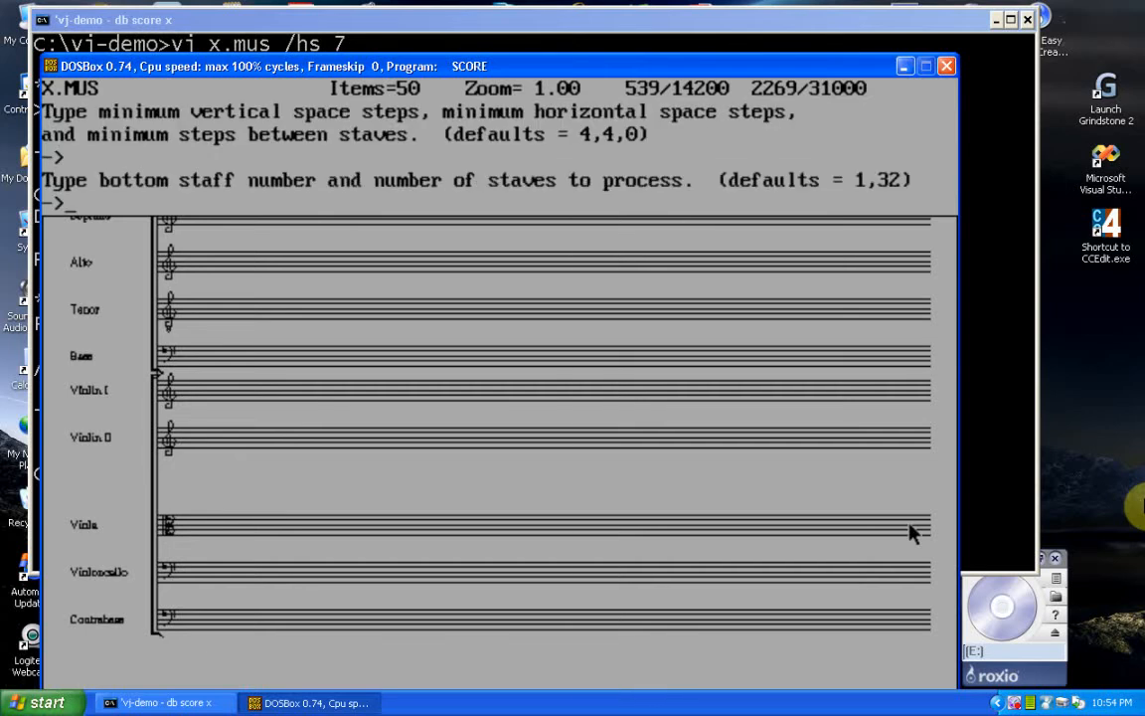
{"action": "key", "text": "Return"}
{"action": "key", "text": "Page_Down"}
- Save X.MUS and close the SCORE session to return to the command prompt
{"action": "type", "text": "sm"}
{"action": "key", "text": "Return"}
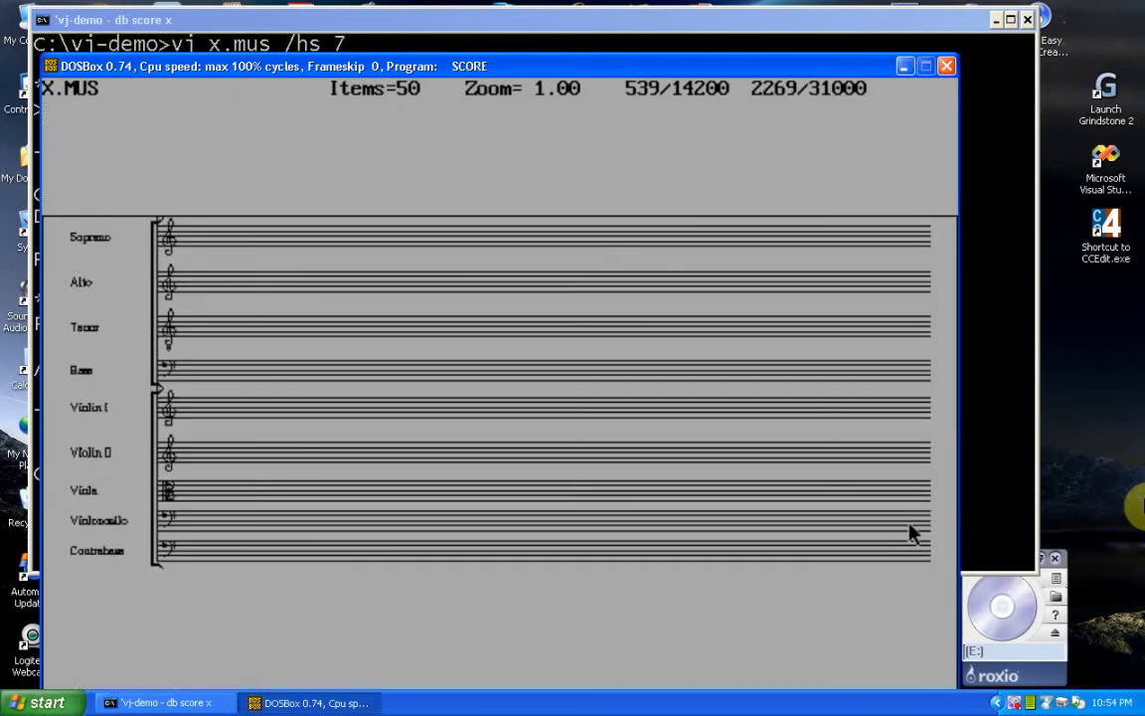
{"action": "key", "text": "ctrl+F9"}
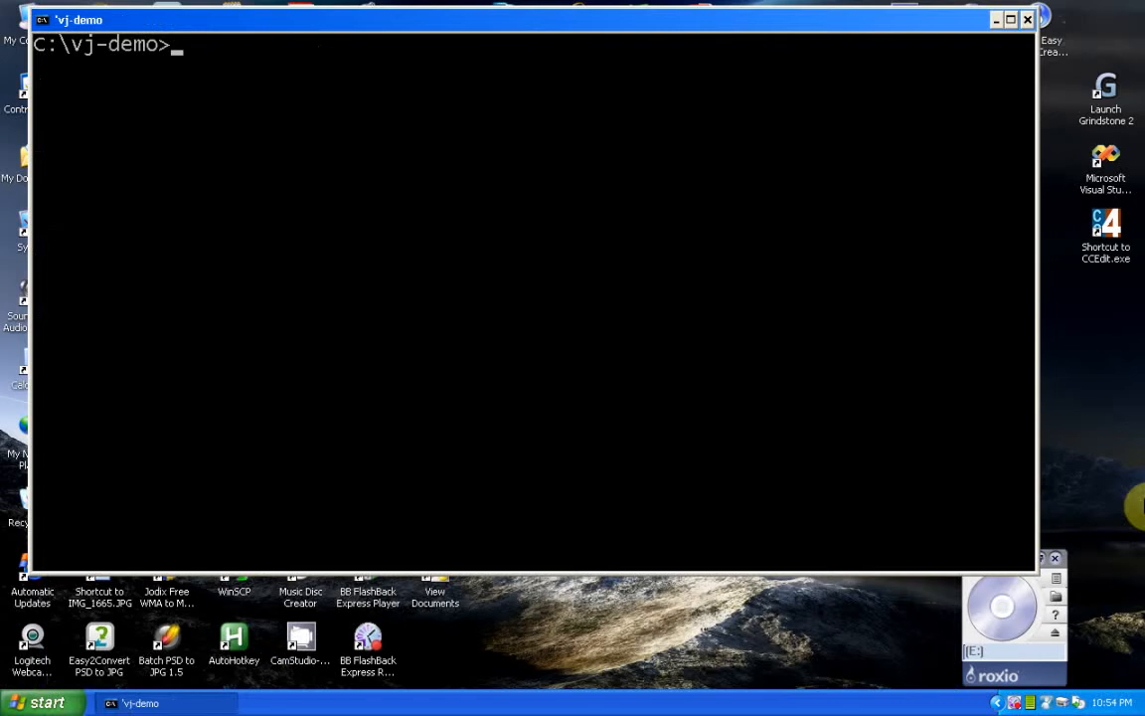
- Run "vj x.mus /hs 9.5" to set the file's page height to 9.5 inches
{"action": "key", "text": "Up"}
{"action": "key", "text": "BackSpace"}
{"action": "type", "text": "9.5"}
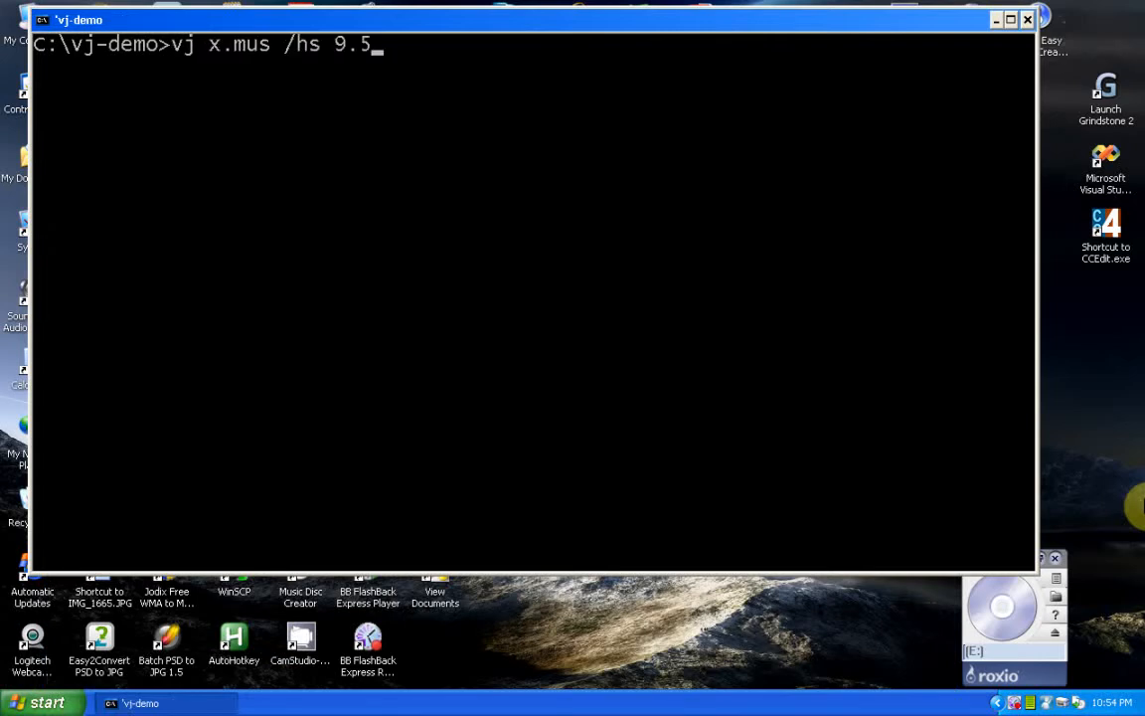
{"action": "key", "text": "Return"}
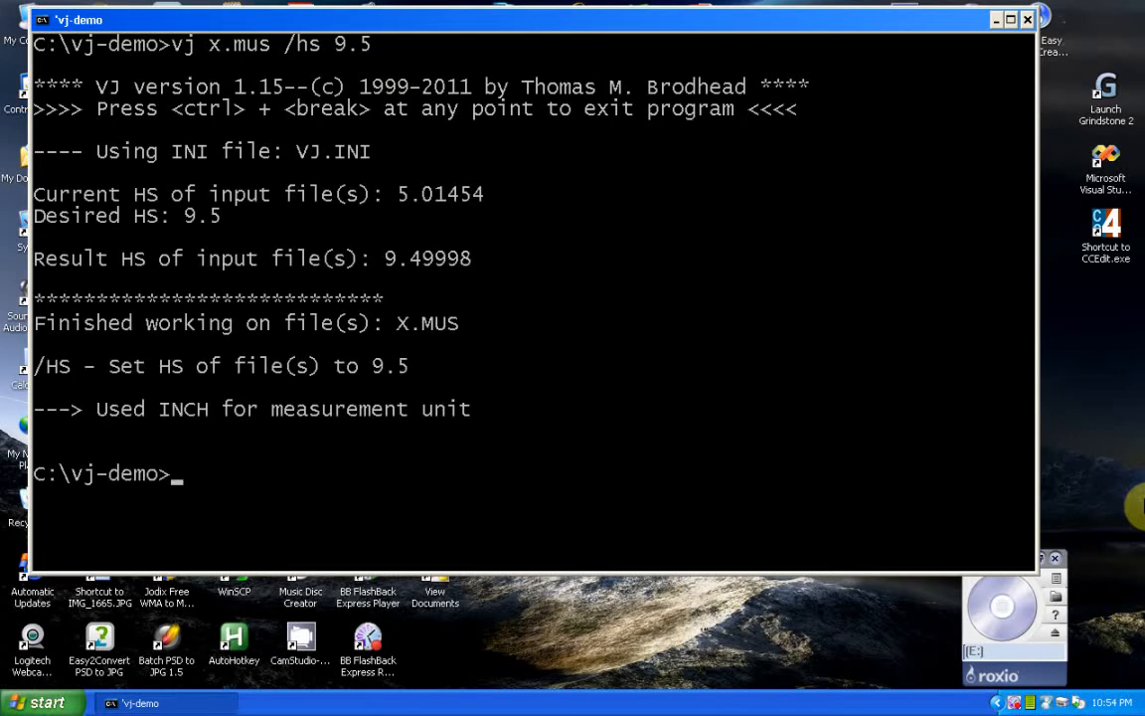
- Reopen the score with "db score x" and check its page height with the hs command, leaving the size as it is
{"action": "type", "text": "db score x"}
{"action": "key", "text": "Return"}
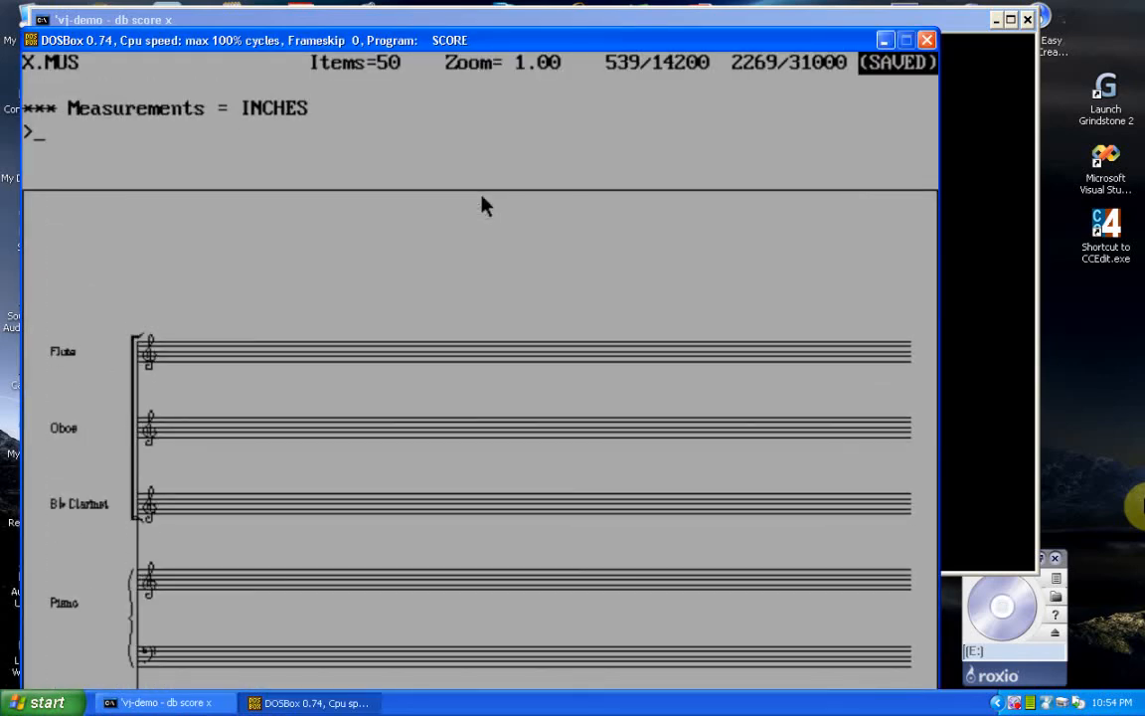
{"action": "type", "text": "hs"}
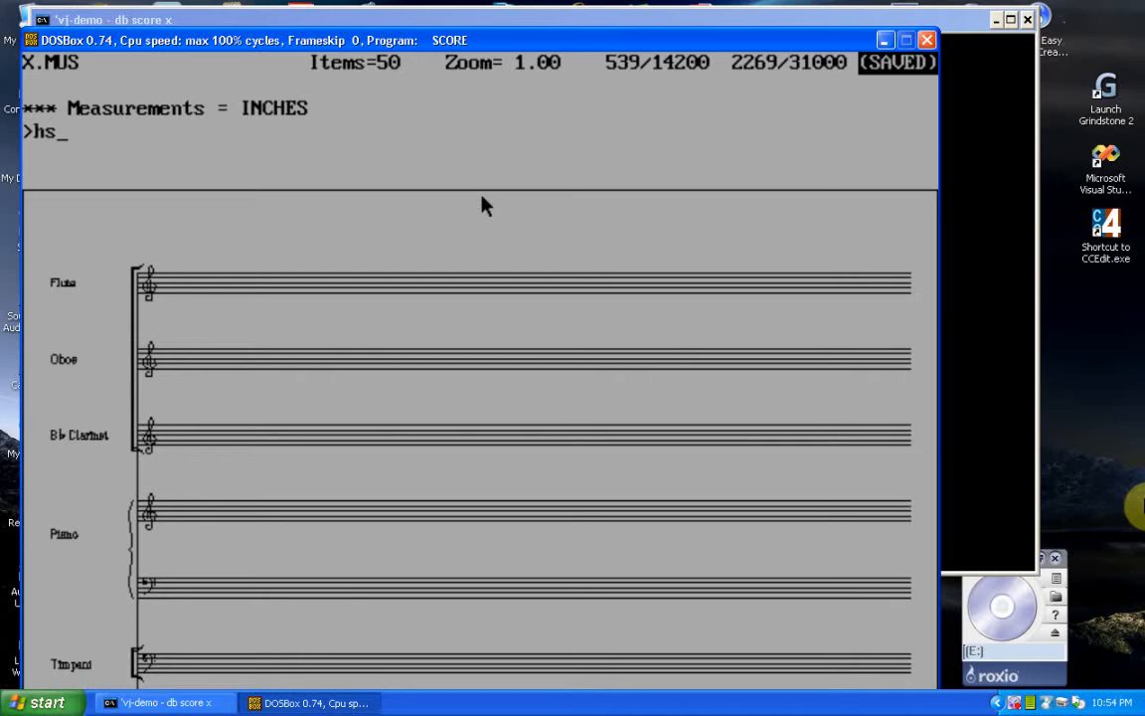
{"action": "key", "text": "Return"}
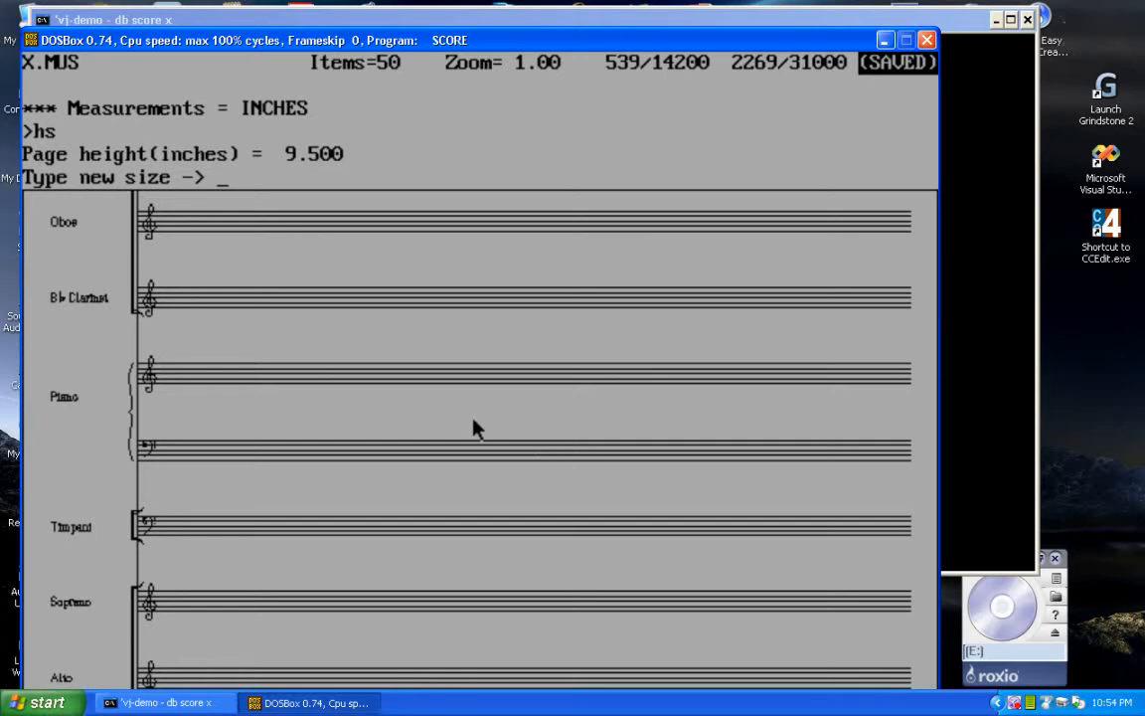
{"action": "key", "text": "Return"}
{"action": "key", "text": "Return"}
{"action": "key", "text": "Return"}
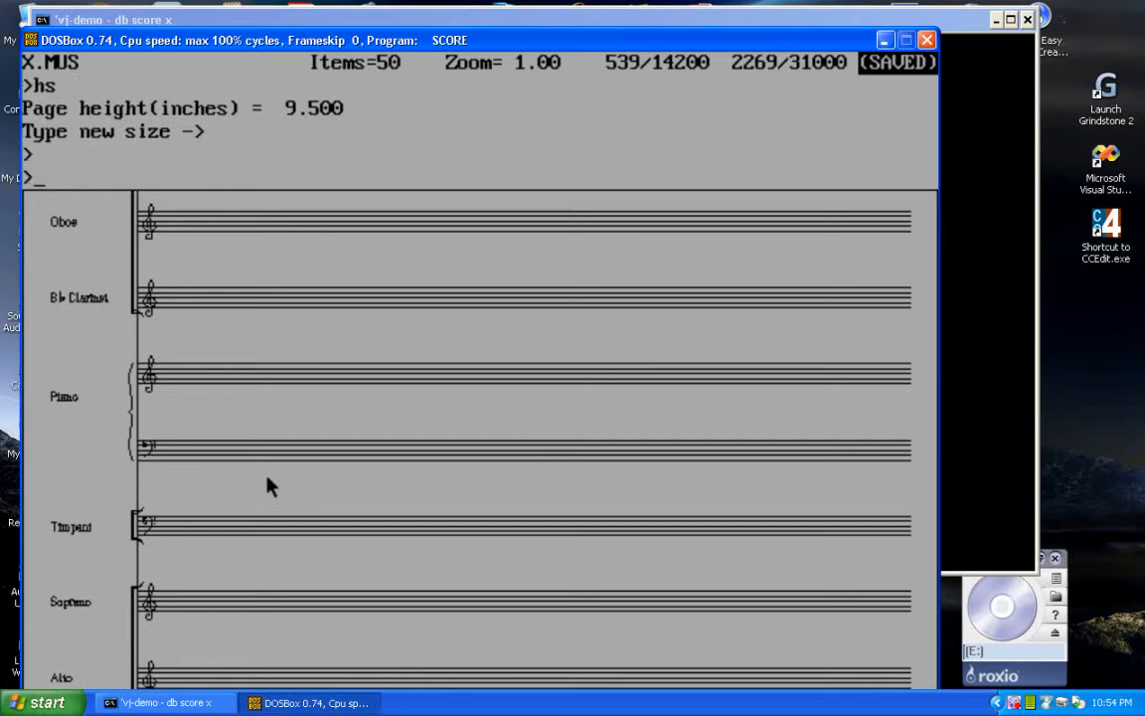
- Set parameter 15 of the piano's lower staff to 14 and save the file
{"action": "left_click", "coordinate": [148, 467]}
{"action": "key", "text": "Escape"}
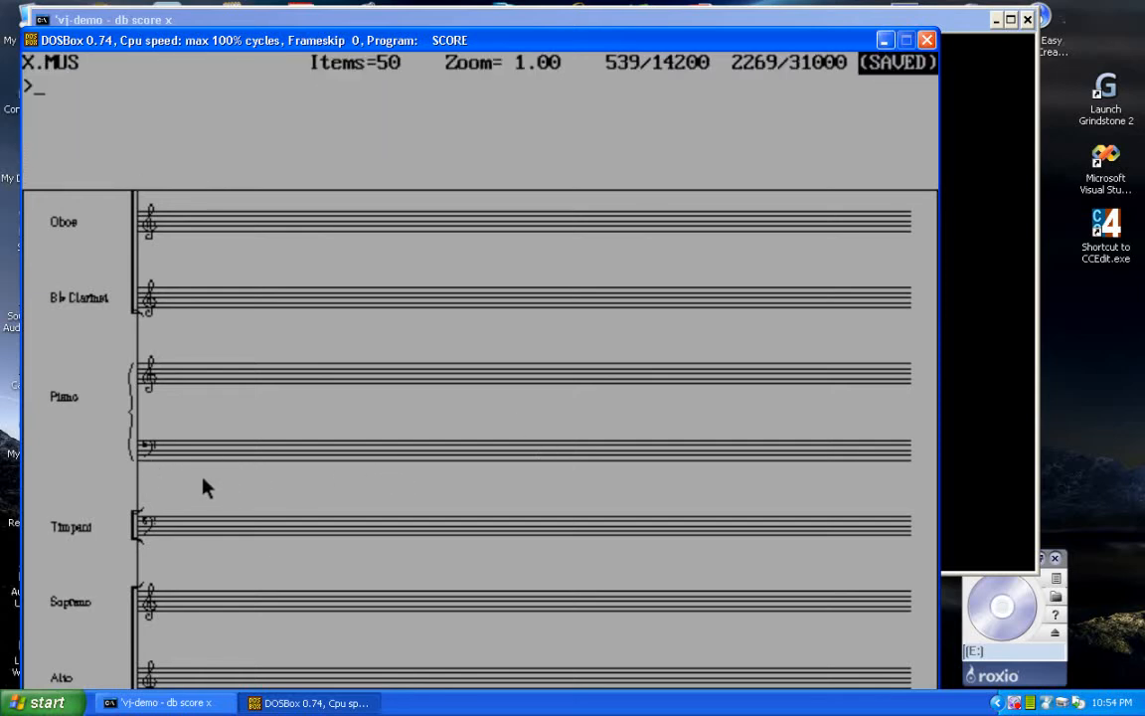
{"action": "left_click", "coordinate": [140, 473]}
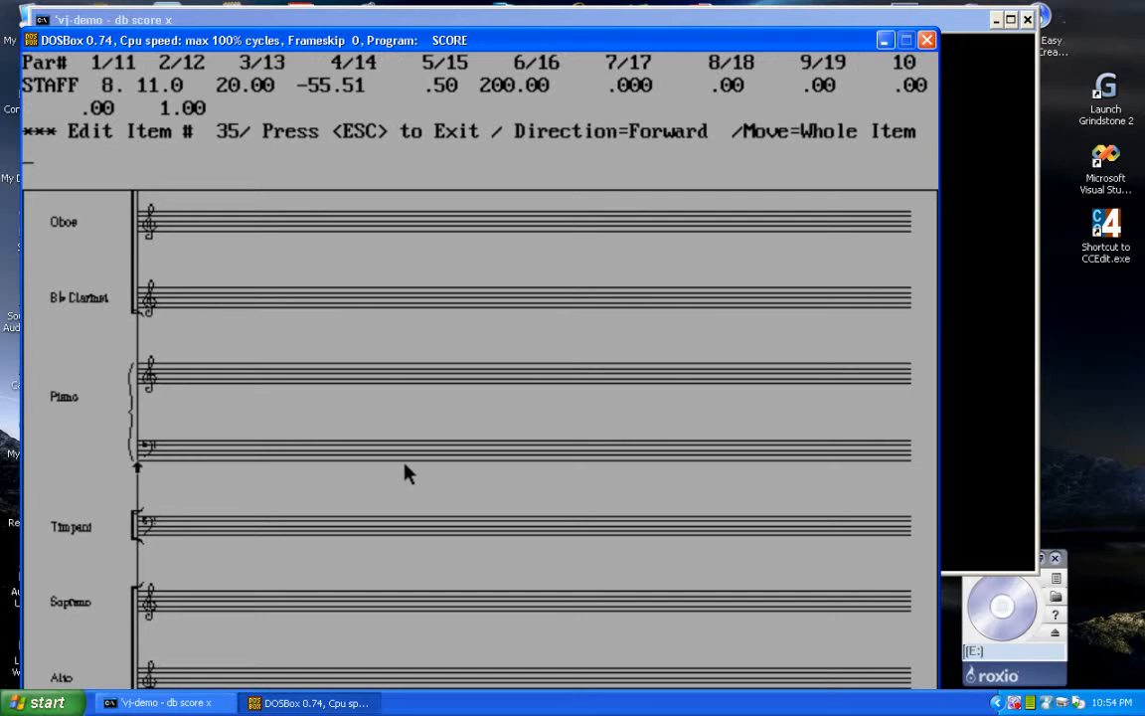
{"action": "type", "text": "15 14"}
{"action": "key", "text": "Return"}
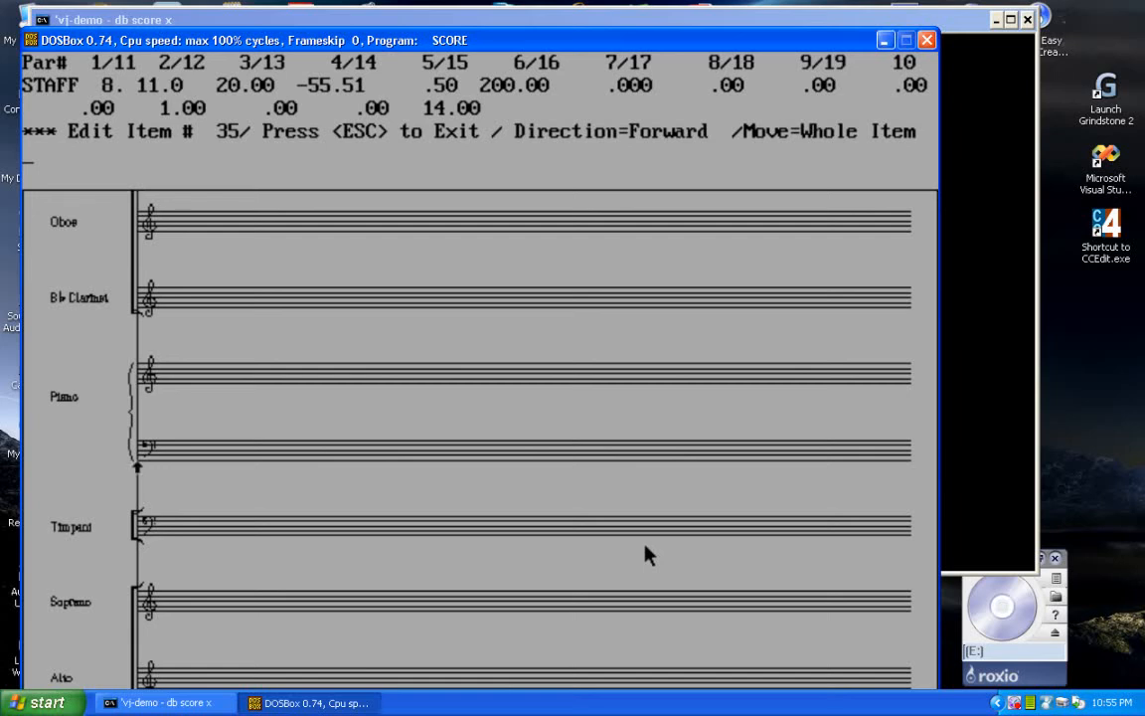
{"action": "key", "text": "Escape"}
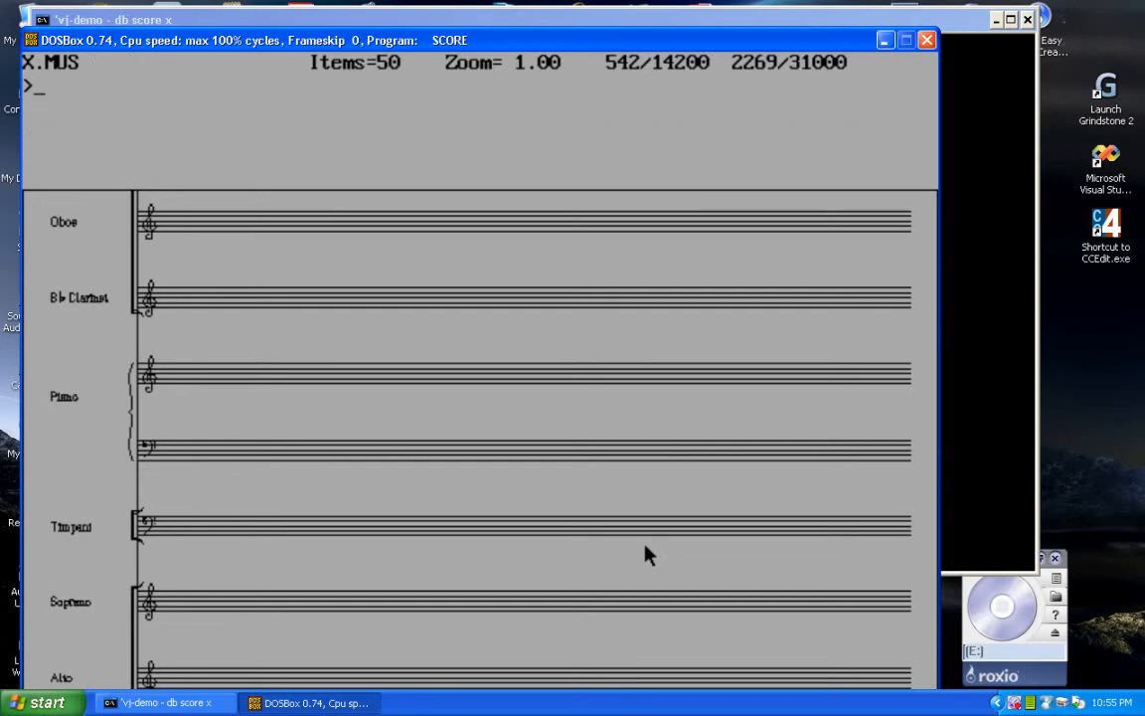
{"action": "type", "text": "sm"}
{"action": "key", "text": "Return"}
- Run the VJ vertical justification with minimum spacing values 3 3, then save the file and close SCORE
{"action": "type", "text": "vj"}
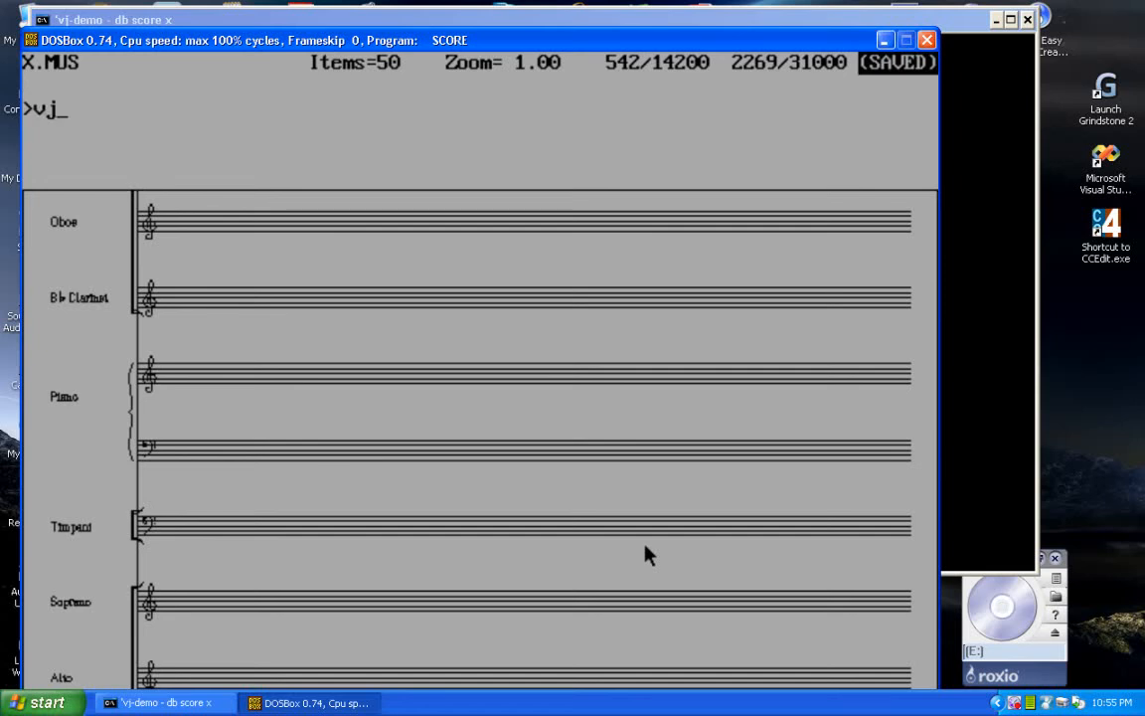
{"action": "key", "text": "Return"}
{"action": "type", "text": "3 3"}
{"action": "key", "text": "Return"}
{"action": "type", "text": "sm"}
{"action": "key", "text": "Return"}
{"action": "key", "text": "ctrl+F9"}
- Run "vj x.mus /hs 9.5" on the justified file and reopen it with "db score x"
{"action": "key", "text": "Up"}
{"action": "key", "text": "Up"}
{"action": "key", "text": "BackSpace"}
{"action": "type", "text": "9.5"}
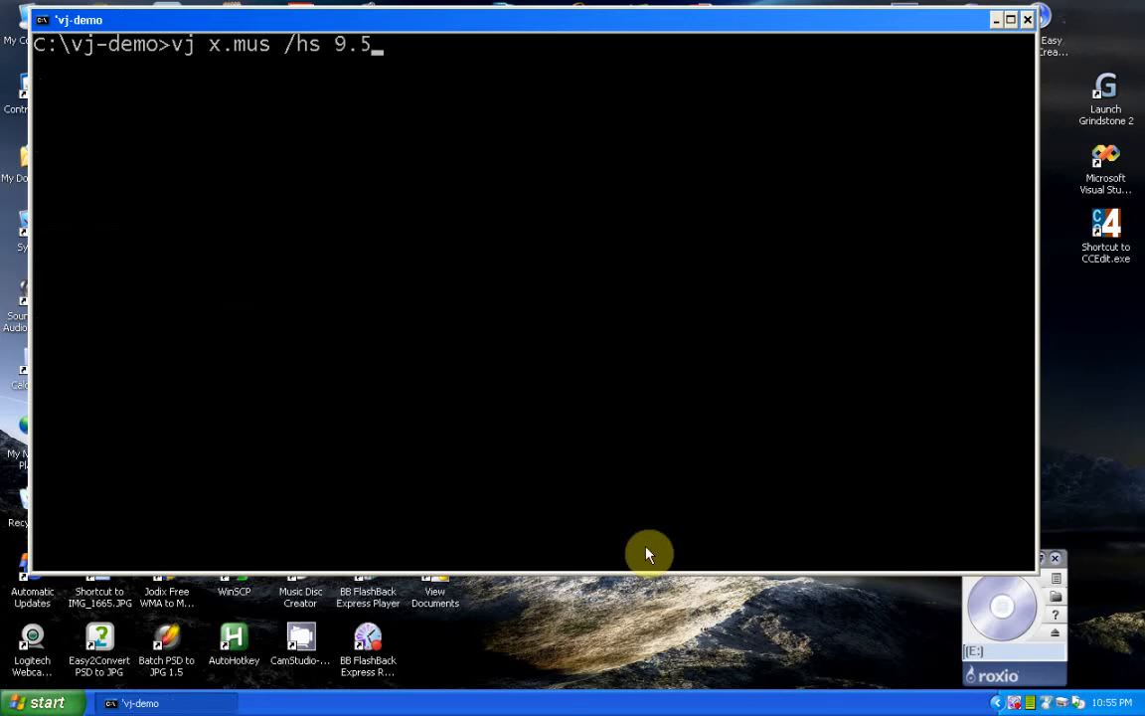
{"action": "key", "text": "Return"}
{"action": "key", "text": "Up"}
{"action": "key", "text": "Up"}
{"action": "key", "text": "Return"}
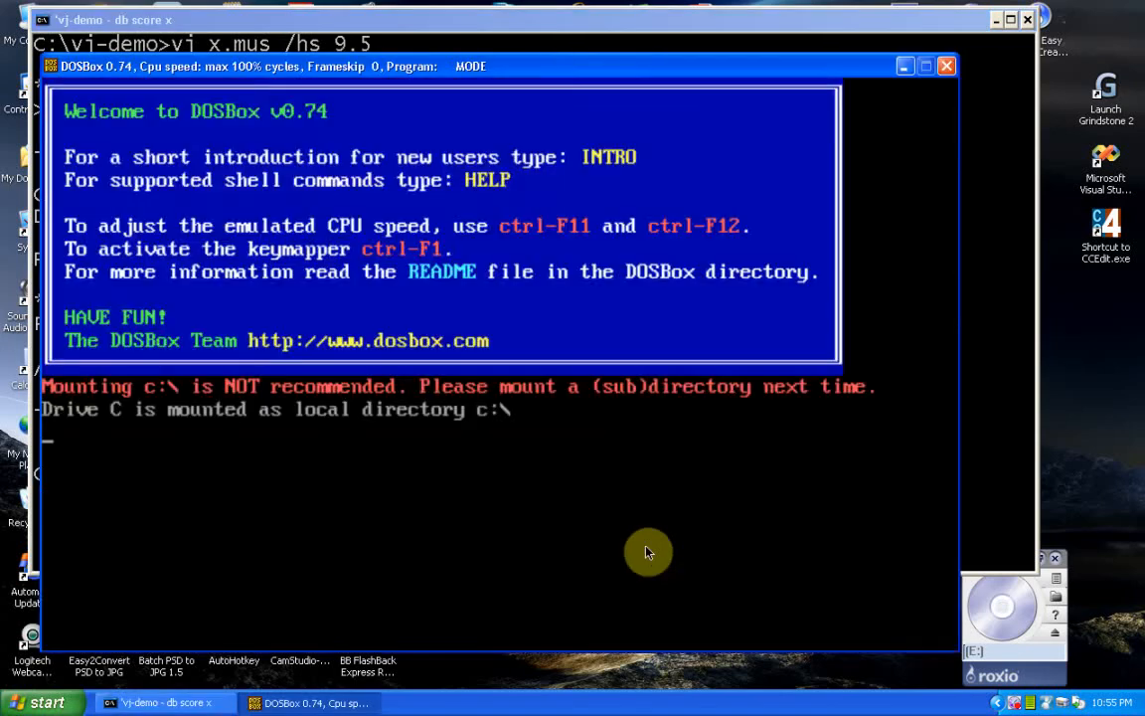
- Examine the staff spacing up the page to the Flute staff, comparing the gap between the two piano staves
{"action": "key", "text": "Up"}
{"action": "key", "text": "Up"}
{"action": "key", "text": "Up"}
{"action": "key", "text": "Up"}
{"action": "key", "text": "Up"}
{"action": "key", "text": "Up"}
{"action": "key", "text": "Up"}
{"action": "key", "text": "Up"}
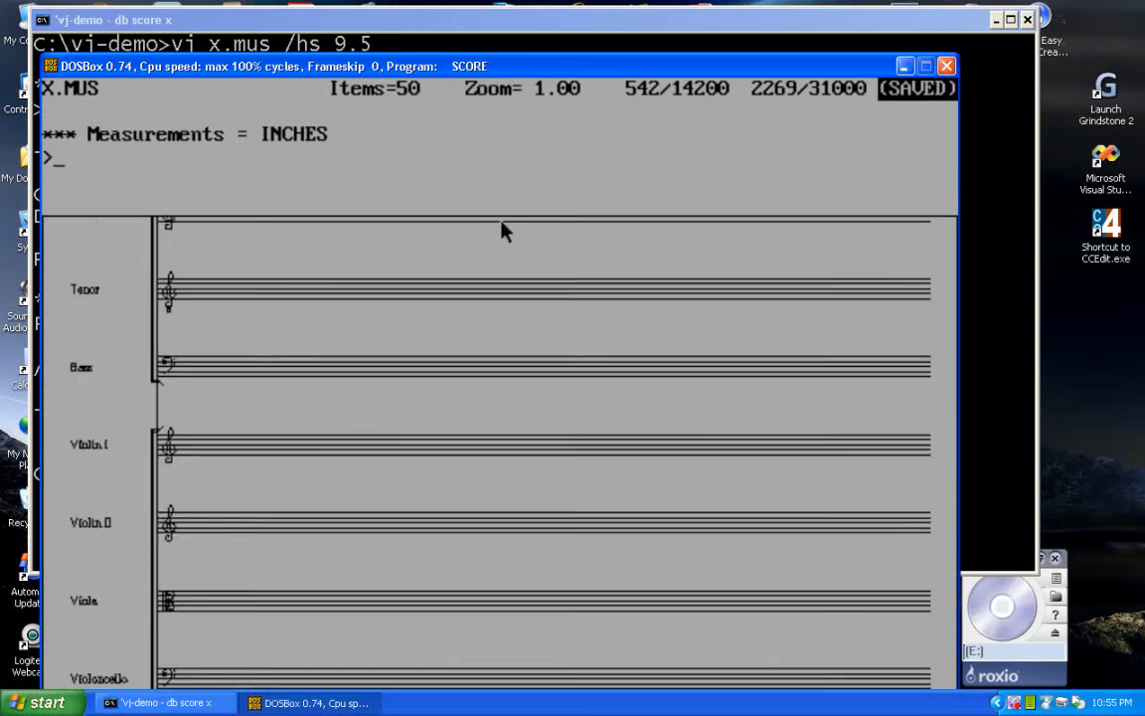
{"action": "key", "text": "Up"}
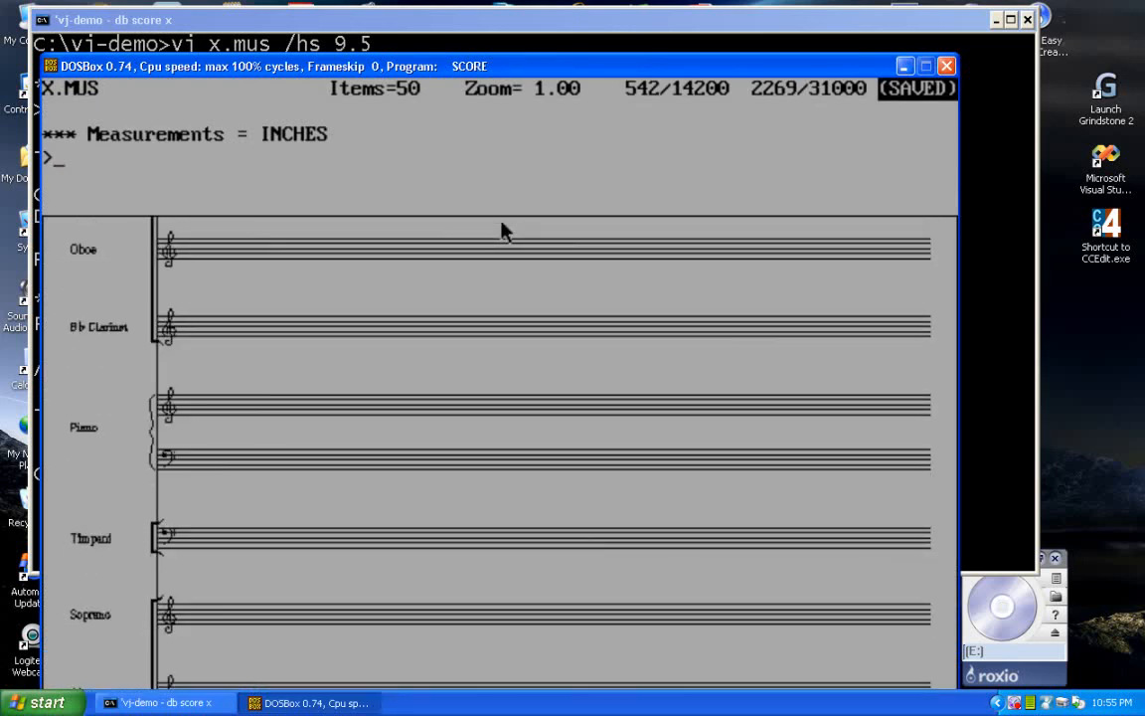
{"action": "key", "text": "Up"}
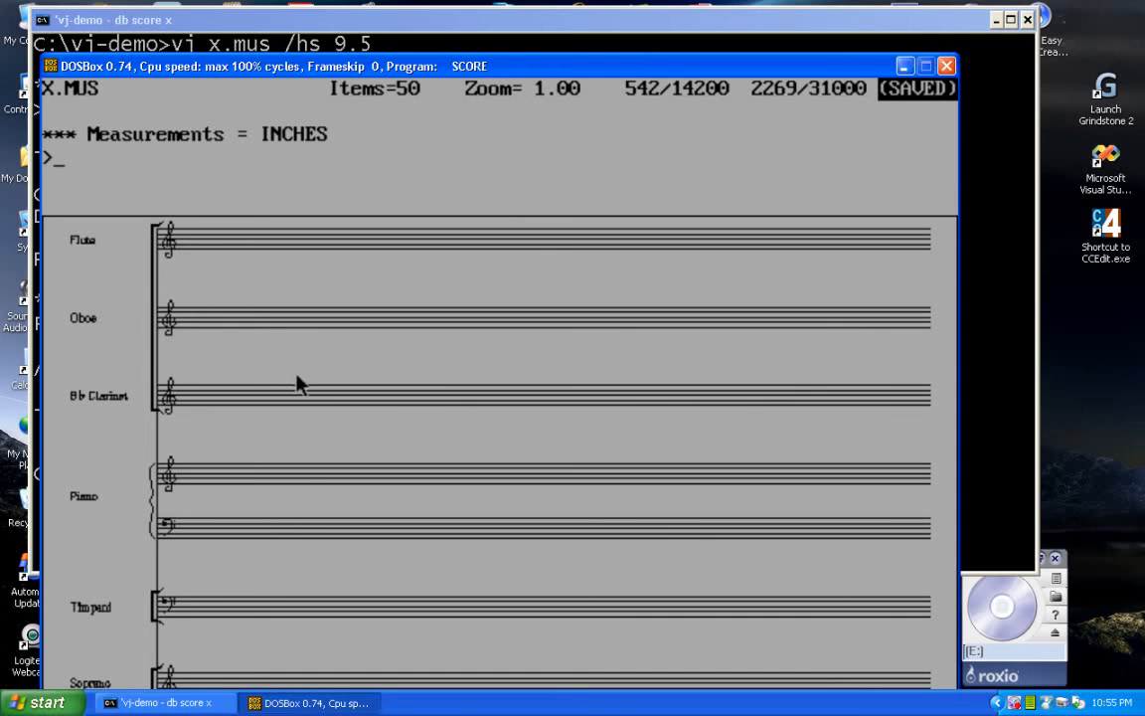
- Select the piano's lower staff and move it up 14 steps to vertical position -35.01
{"action": "left_click", "coordinate": [159, 549]}
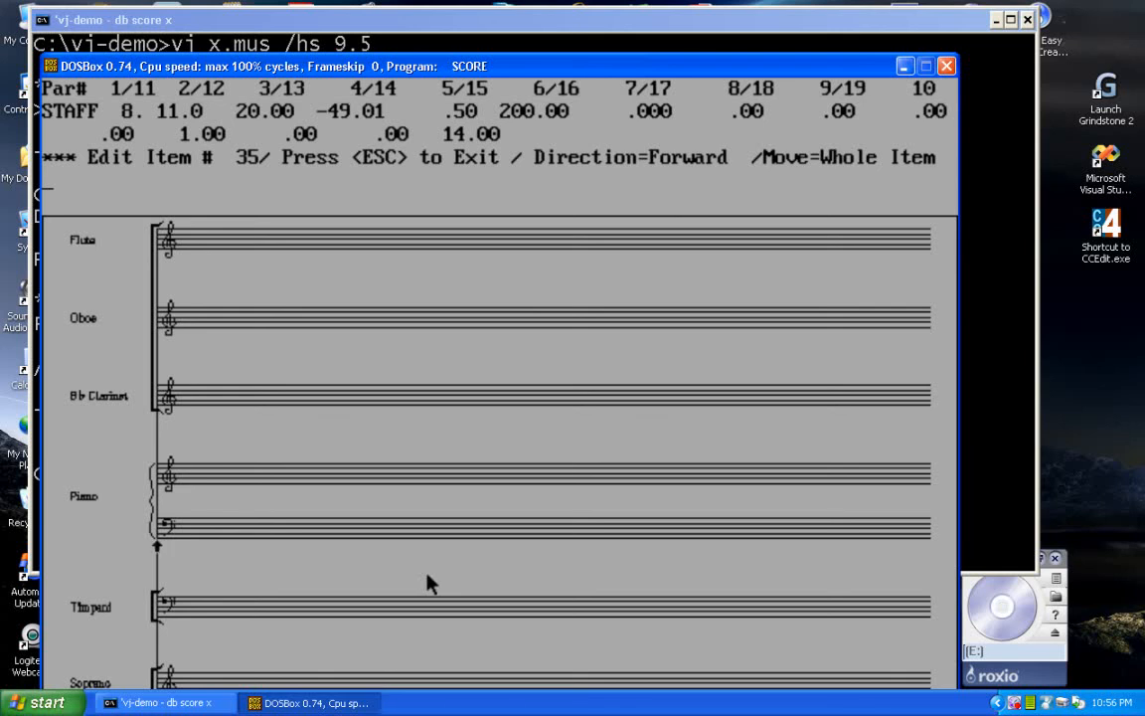
{"action": "key", "text": "Up"}
{"action": "key", "text": "Up"}
{"action": "key", "text": "Up"}
{"action": "key", "text": "Up"}
{"action": "key", "text": "Up"}
{"action": "key", "text": "Up"}
{"action": "key", "text": "Up"}
{"action": "key", "text": "Up"}
{"action": "key", "text": "Up"}
{"action": "key", "text": "Up"}
{"action": "key", "text": "Up"}
{"action": "key", "text": "Up"}
{"action": "key", "text": "Up"}
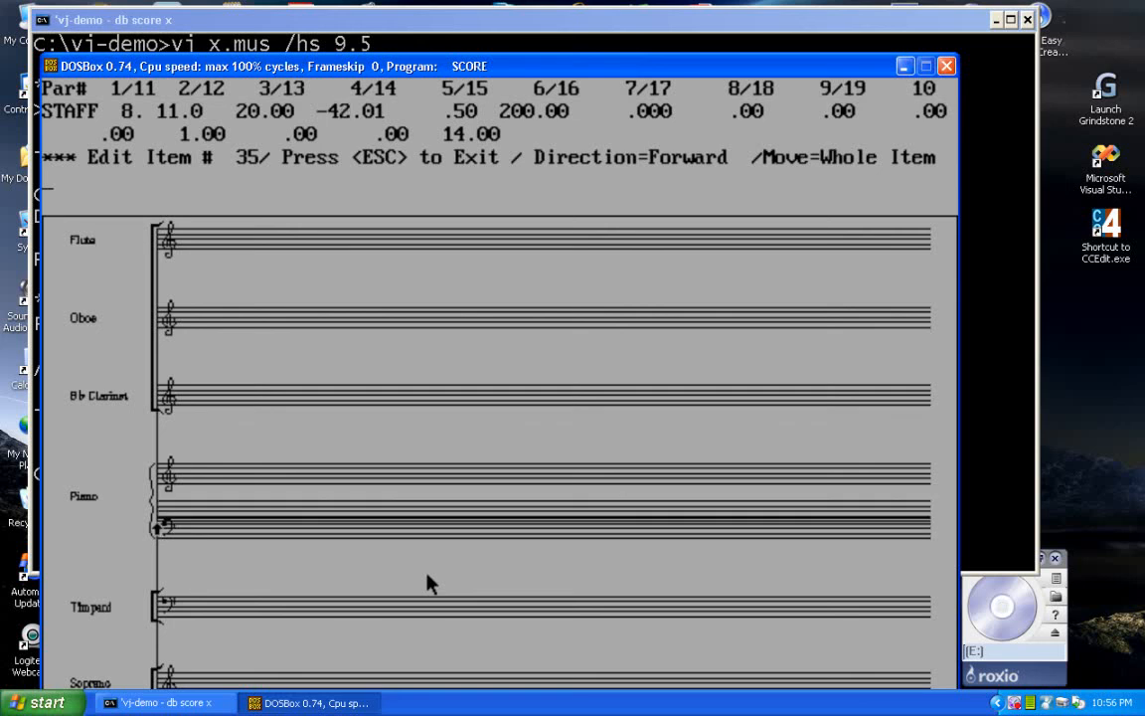
{"action": "key", "text": "Up"}
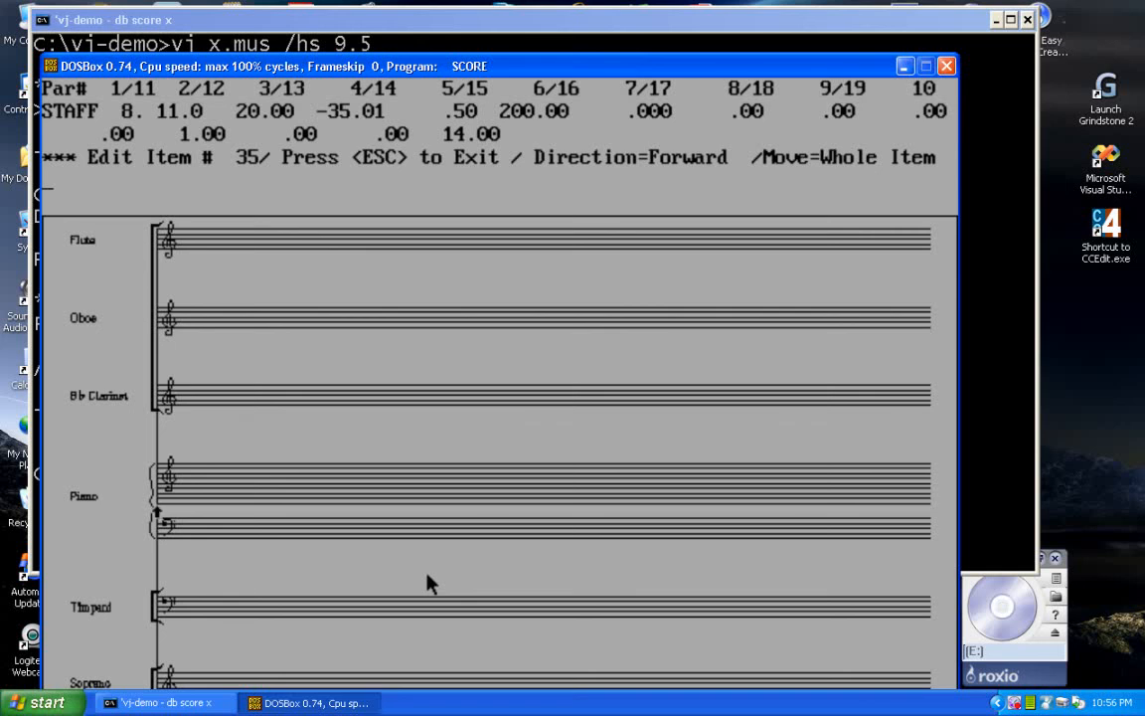
- Move the piano's lower staff back down to vertical position -49.01 and leave item editing
{"action": "key", "text": "Down"}
{"action": "key", "text": "Down"}
{"action": "key", "text": "Down"}
{"action": "key", "text": "Down"}
{"action": "key", "text": "Down"}
{"action": "key", "text": "Down"}
{"action": "key", "text": "Down"}
{"action": "key", "text": "Down"}
{"action": "key", "text": "Down"}
{"action": "key", "text": "Down"}
{"action": "key", "text": "Down"}
{"action": "key", "text": "Down"}
{"action": "key", "text": "Down"}
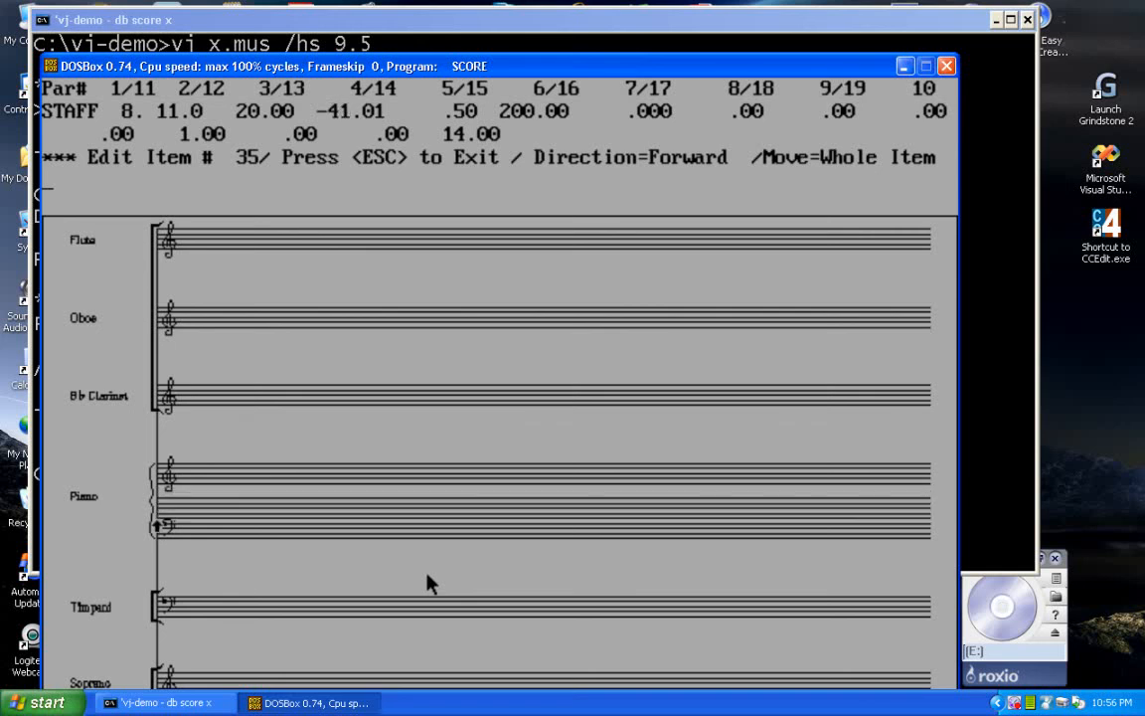
{"action": "key", "text": "Down"}
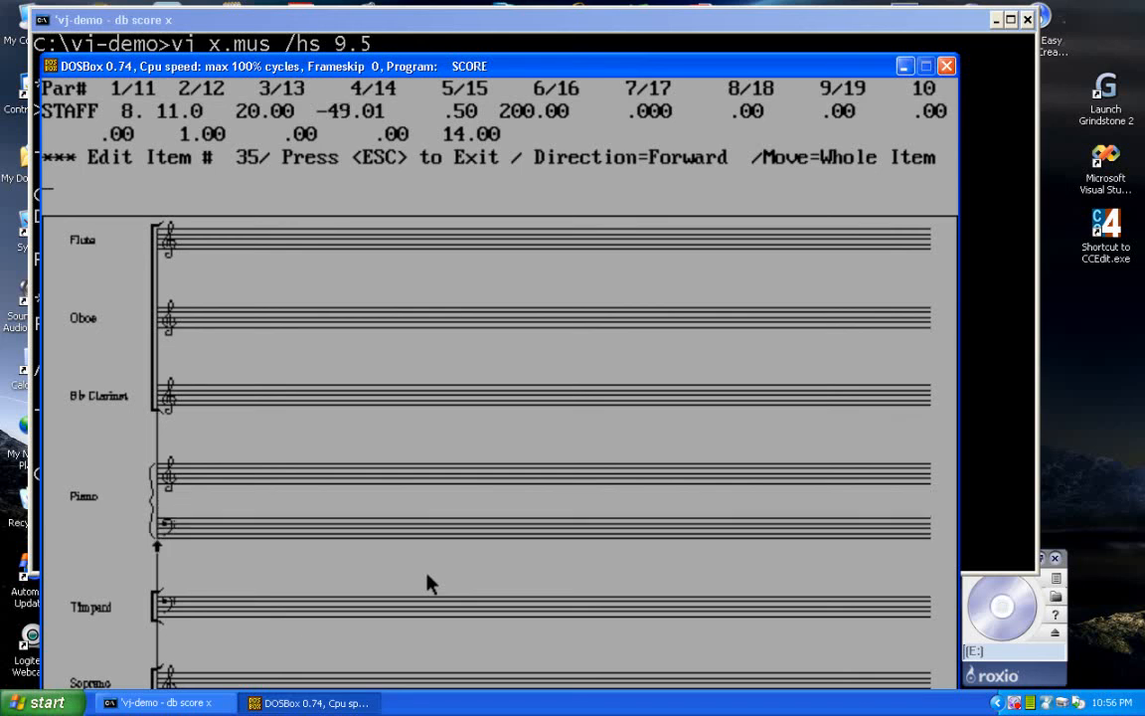
{"action": "key", "text": "Escape"}
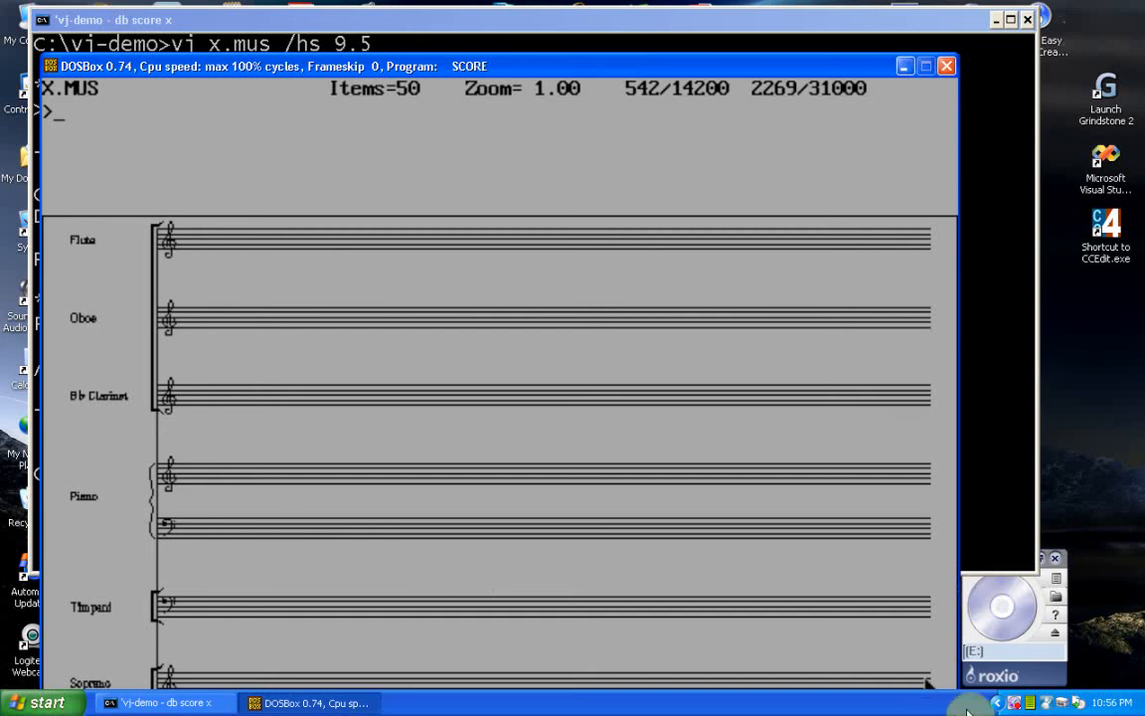
{"action": "right_click", "coordinate": [1013, 699]}
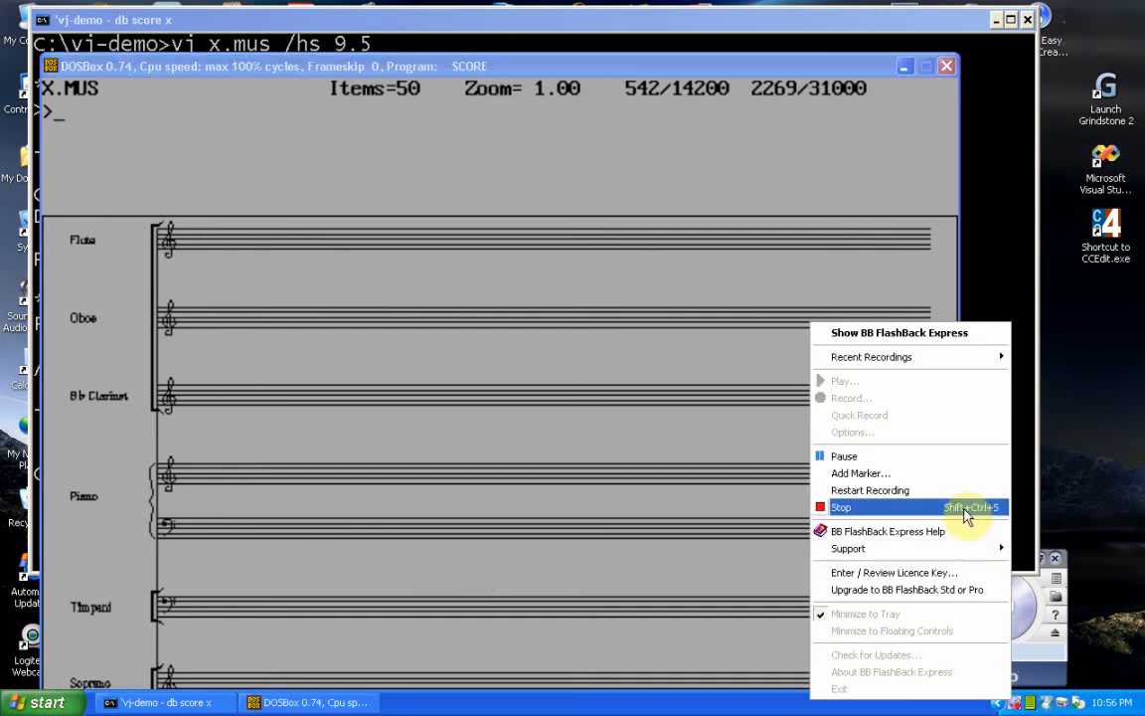